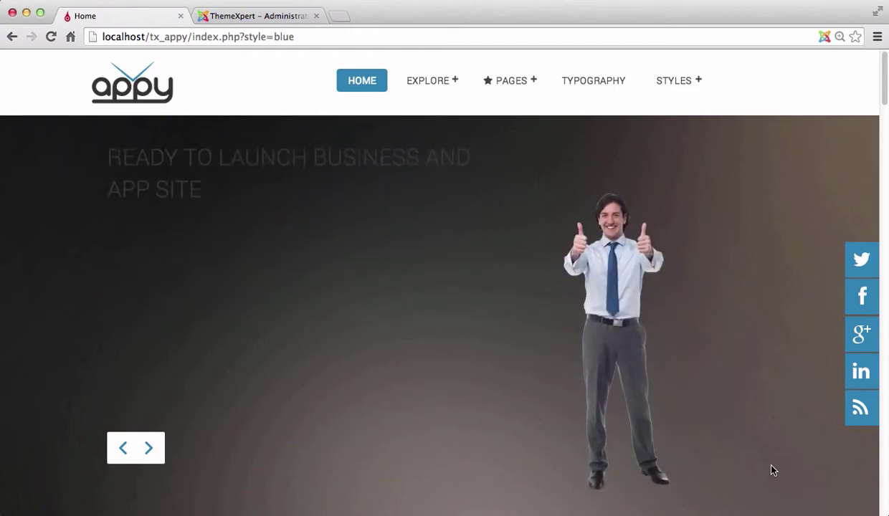
# Highlight the faint grey slider heading and its paragraph on the front-end homepage.
pyautogui.scroll(-3, 772, 470)
pyautogui.scroll(3, 334, 227)
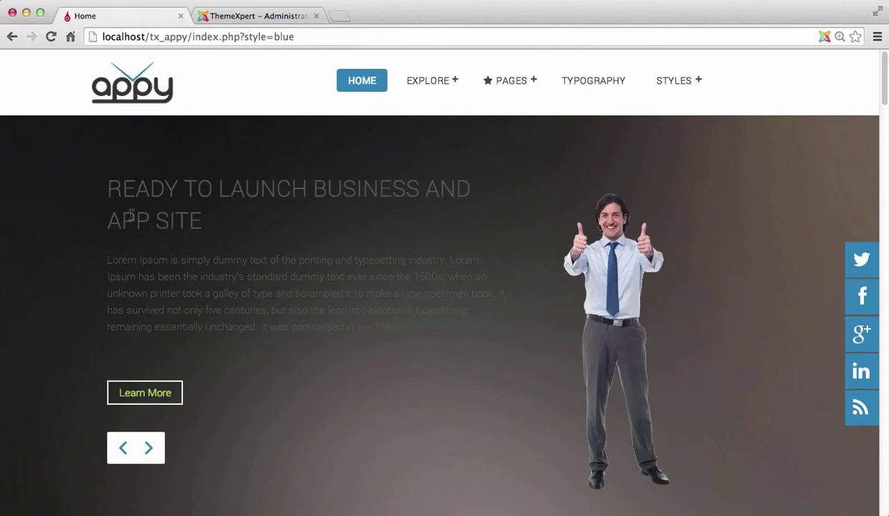
pyautogui.tripleClick(151, 209)
pyautogui.moveTo(150, 210); pyautogui.dragTo(397, 310)
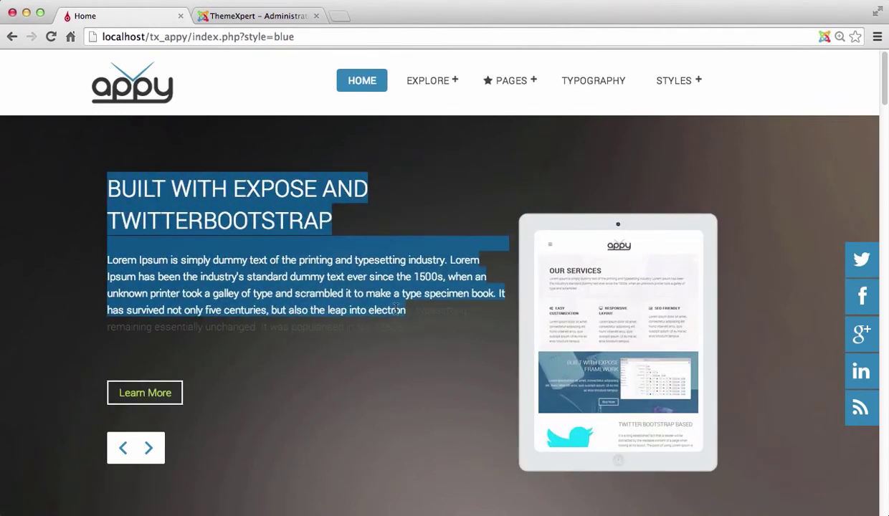
# In the admin, go to Extensions > Template Manager and edit Tx_Appy - Default.
pyautogui.click(248, 16)
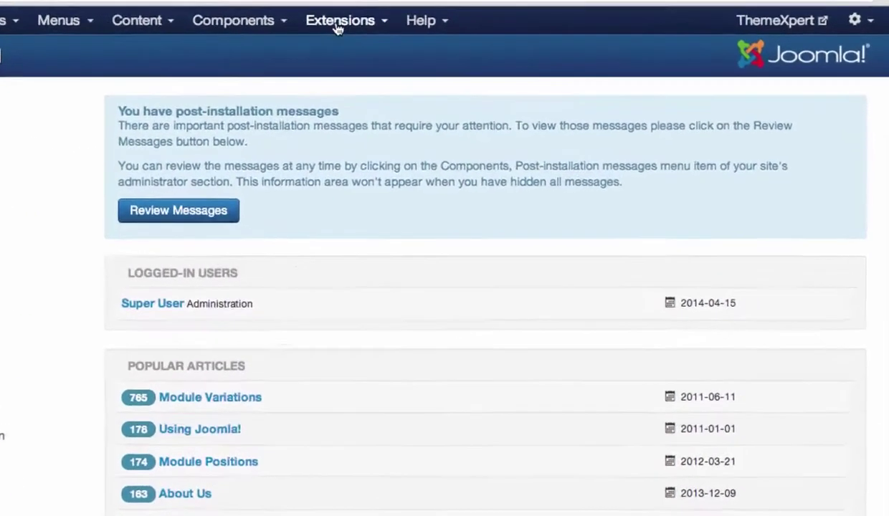
pyautogui.click(337, 25)
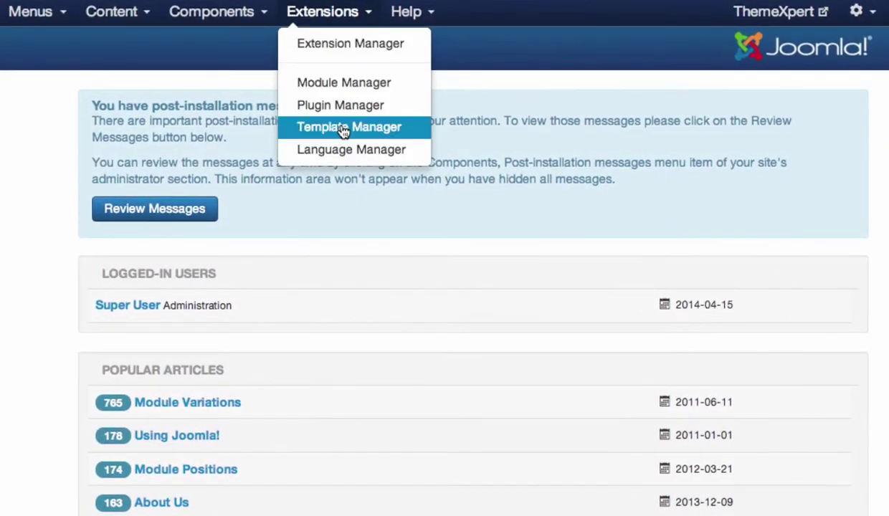
pyautogui.click(344, 129)
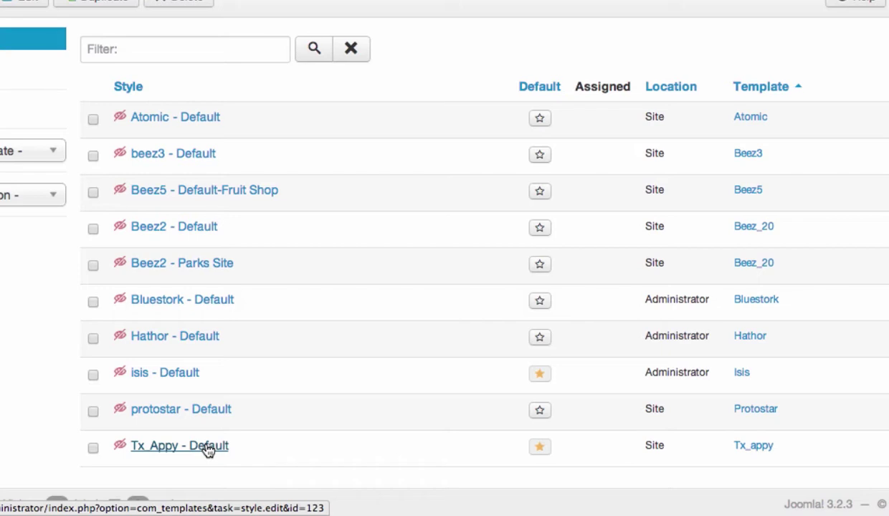
pyautogui.click(206, 448)
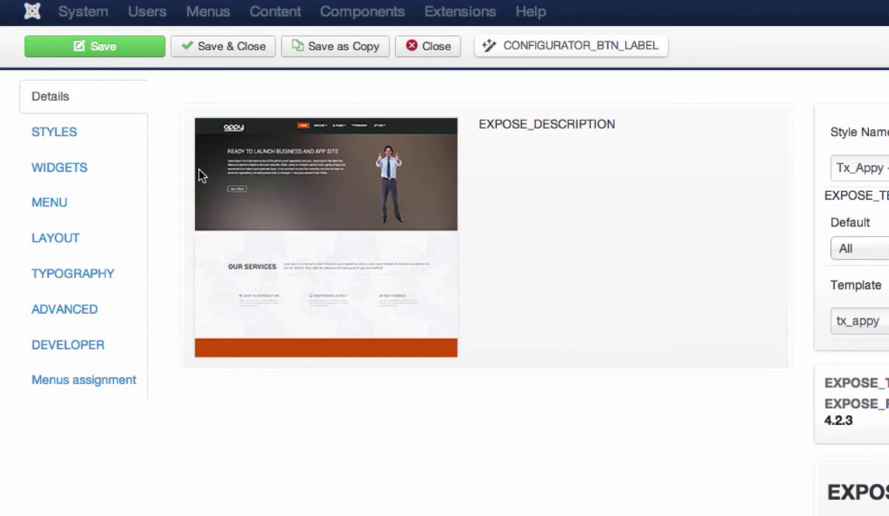
# Show the STYLES tab of the Tx_Appy - Default template style.
pyautogui.click(108, 136)
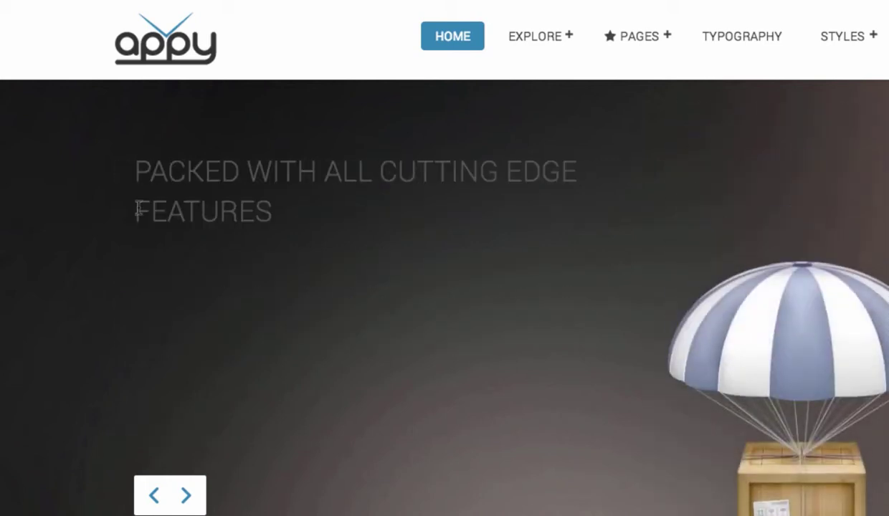
# Inspect the slider heading in DevTools, identifying it as section#top.
pyautogui.rightClick(60, 172)
pyautogui.click(122, 382)
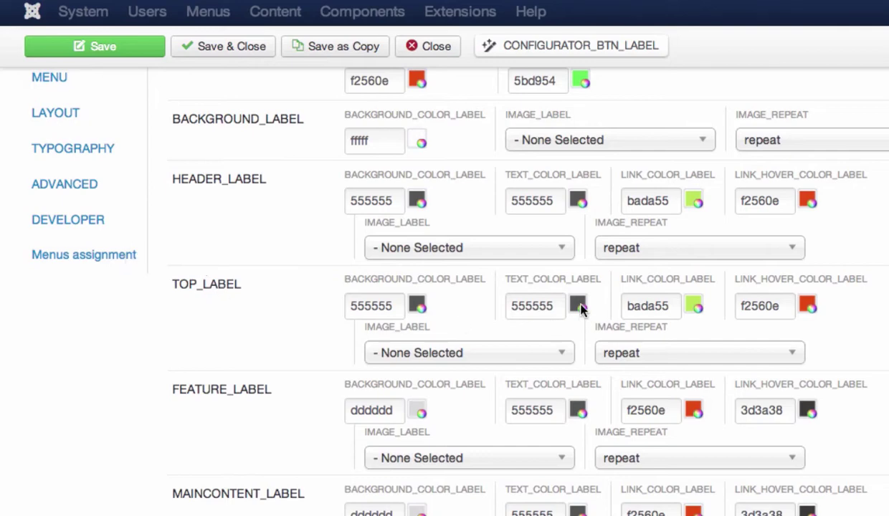
# Change the Top section text colour to light blue 30a9f4.
pyautogui.click(578, 306)
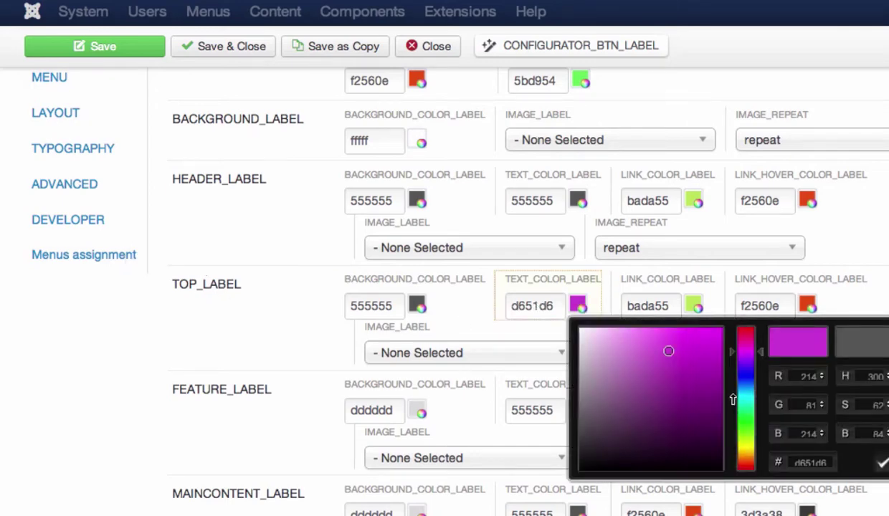
pyautogui.moveTo(733, 400); pyautogui.dragTo(729, 383)
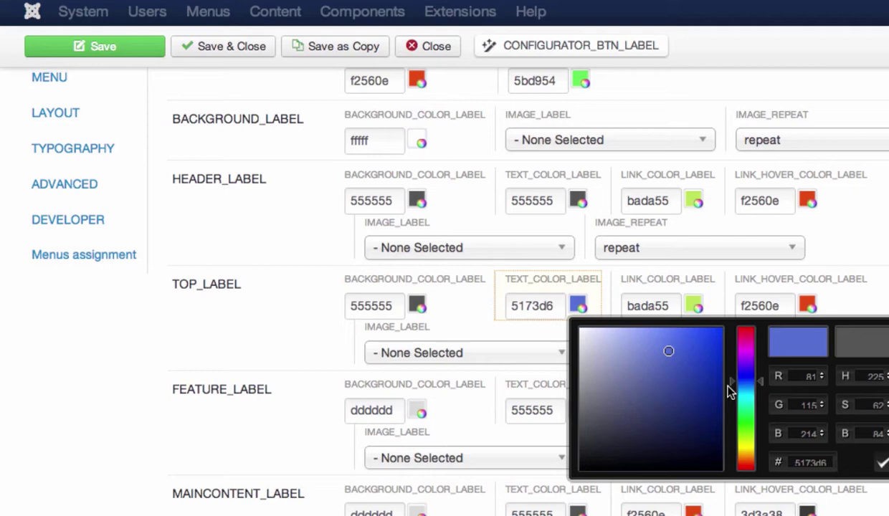
pyautogui.doubleClick(798, 459)
pyautogui.rightClick(811, 463)
pyautogui.click(836, 264)
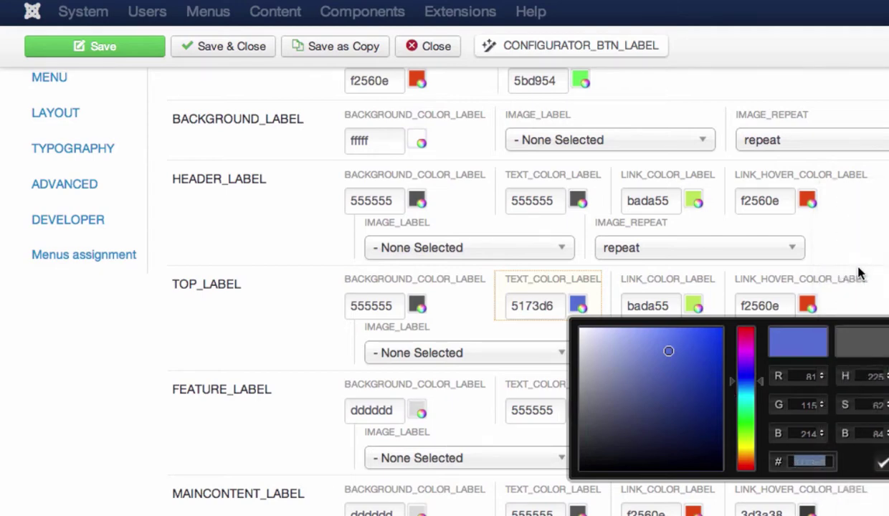
pyautogui.click(881, 468)
# Switch CUSTOM_STYLE_LABEL on and save the template style.
pyautogui.scroll(4, 846, 445)
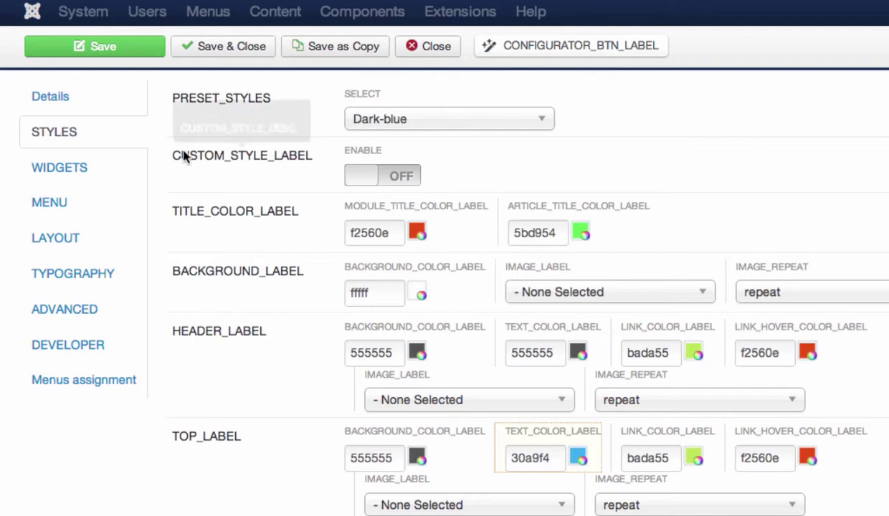
pyautogui.click(128, 58)
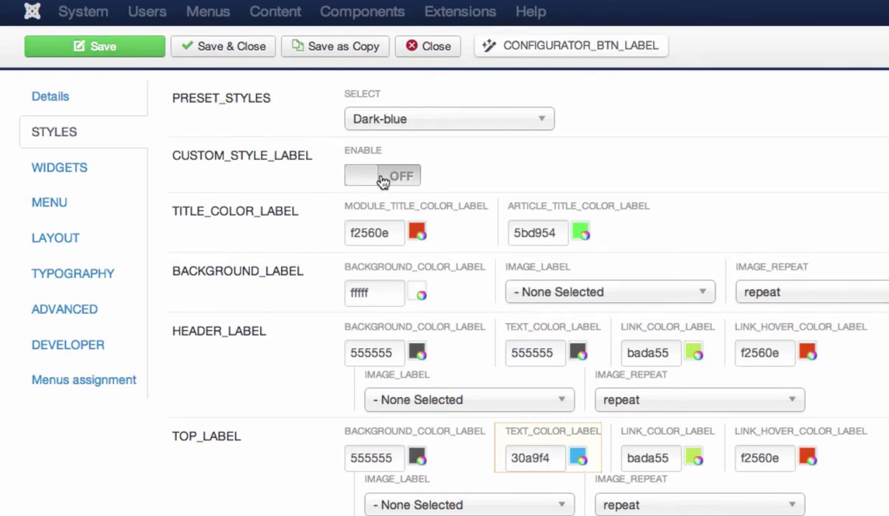
pyautogui.click(402, 179)
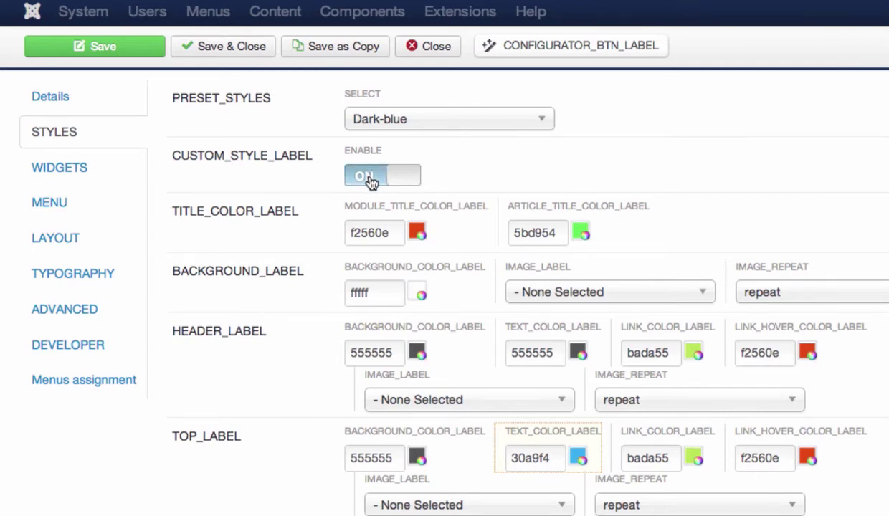
pyautogui.click(117, 51)
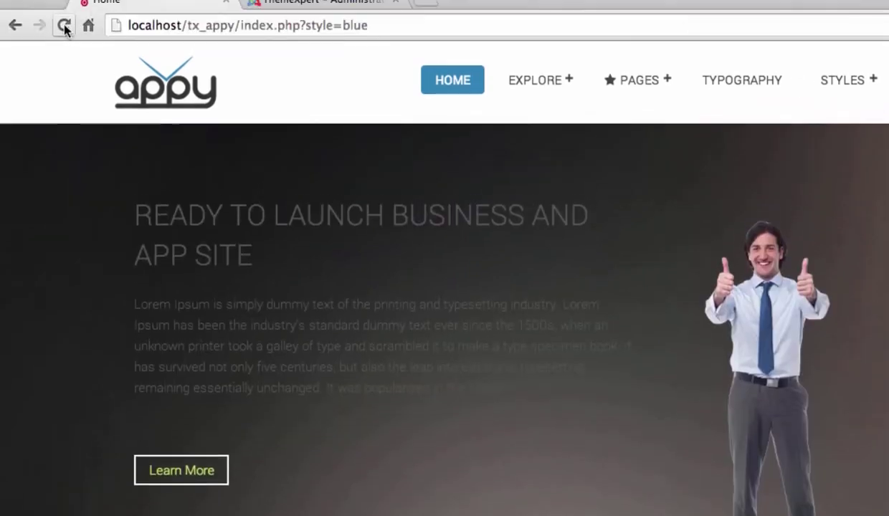
# Reload the homepage to see the slider text now in light blue.
pyautogui.click(63, 48)
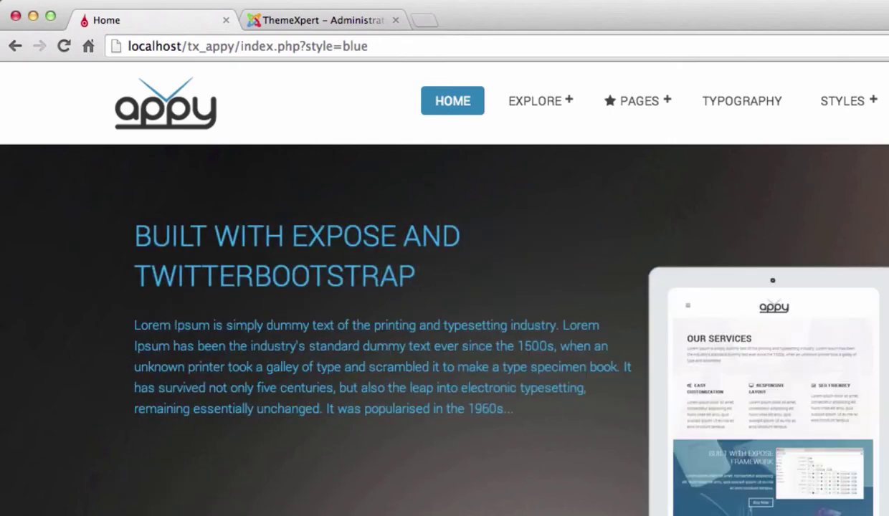
# Scroll down to the grey Our Services section and view the page fullscreen.
pyautogui.scroll(-3, 444, 287)
pyautogui.scroll(-3, 445, 287)
pyautogui.scroll(-5, 445, 287)
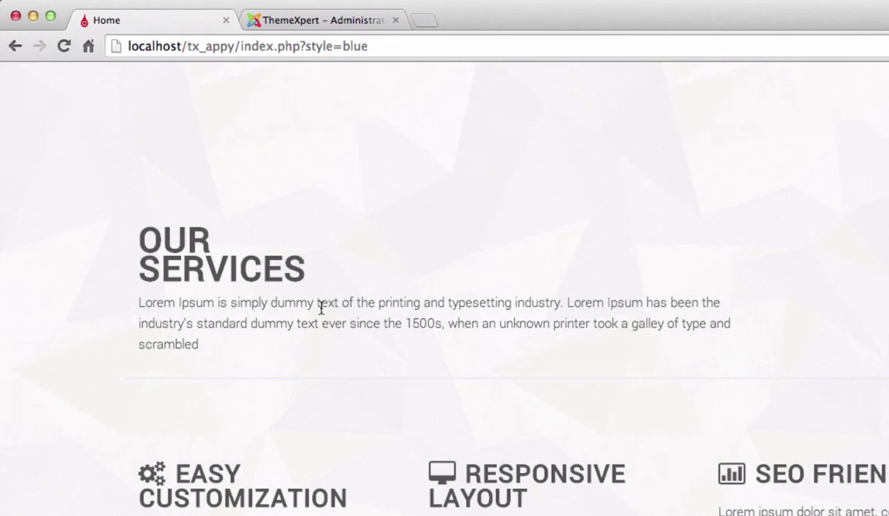
pyautogui.press('ctrl+super+f')
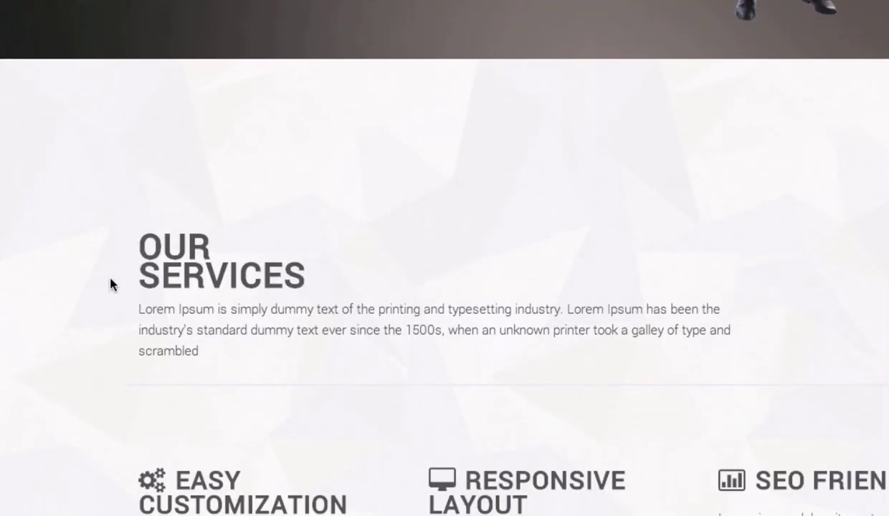
# Inspect the Our Services intro block to reveal its .service .service-intro rule.
pyautogui.rightClick(129, 285)
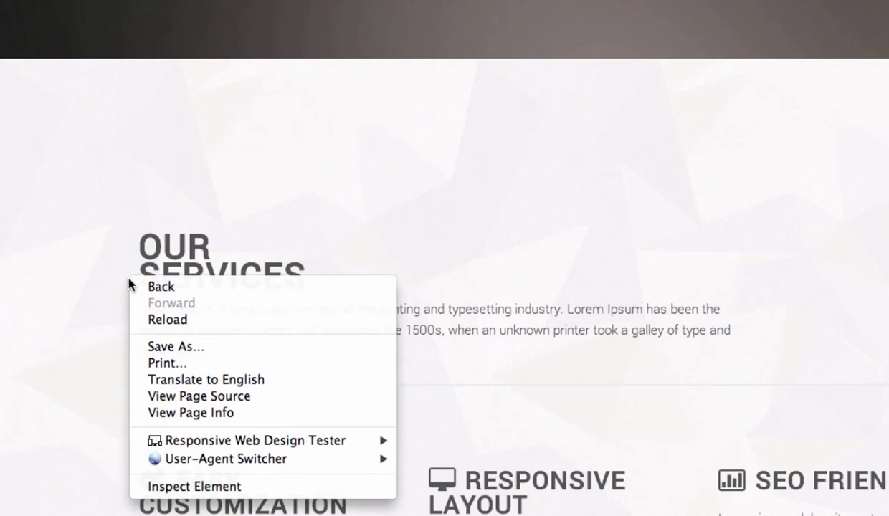
pyautogui.click(238, 489)
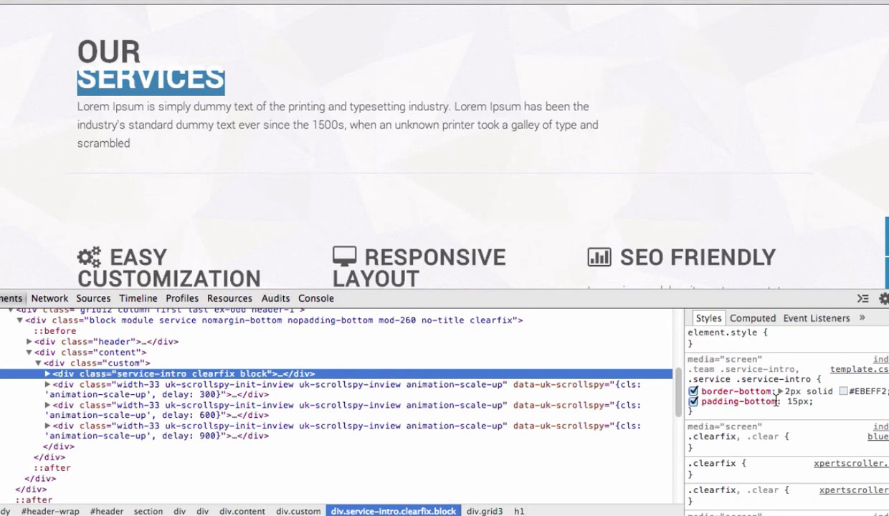
# Add color: #2980b9 to the .service .service-intro rule in DevTools.
pyautogui.click(776, 403)
pyautogui.write('color:')
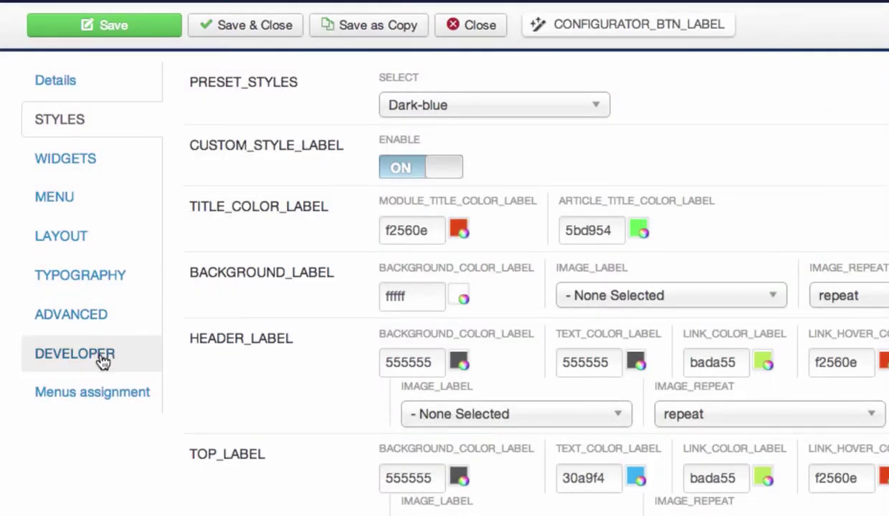
# Paste the .service .service-intro #2980b9 rule into Developer CUSTOM_CSS and save.
pyautogui.click(103, 362)
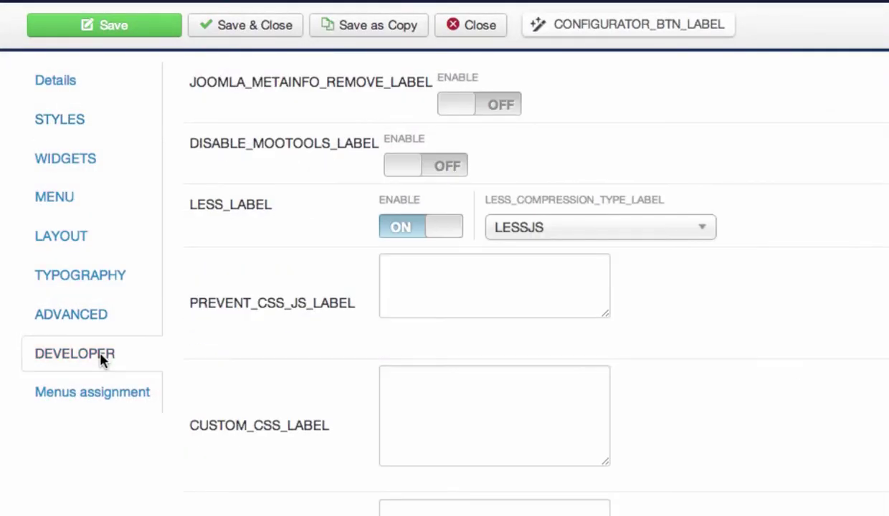
pyautogui.click(420, 407)
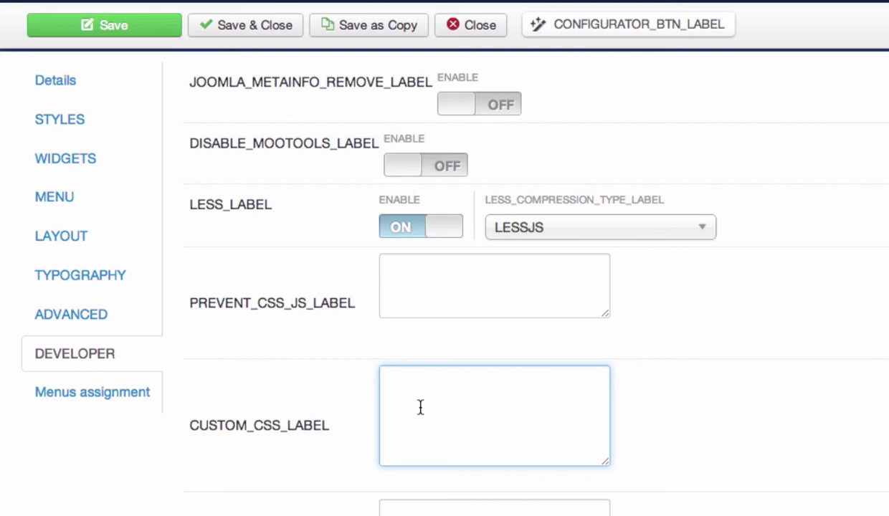
pyautogui.rightClick(420, 409)
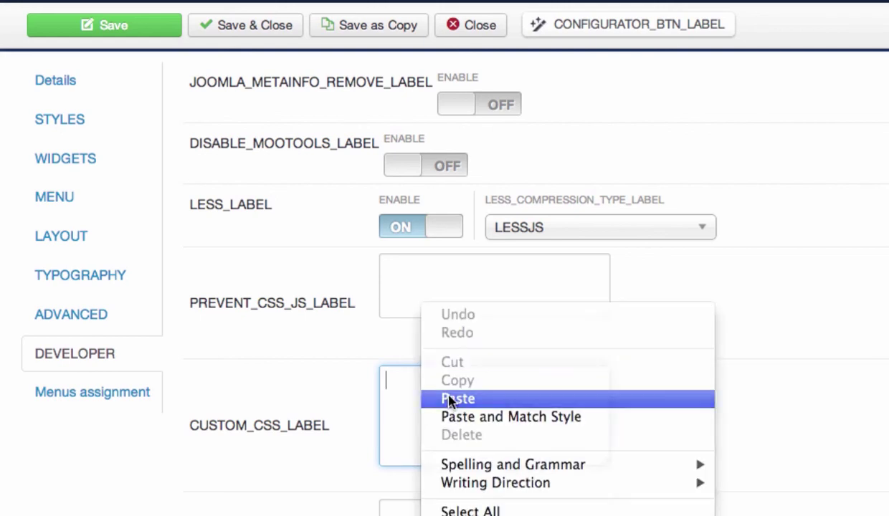
pyautogui.click(446, 400)
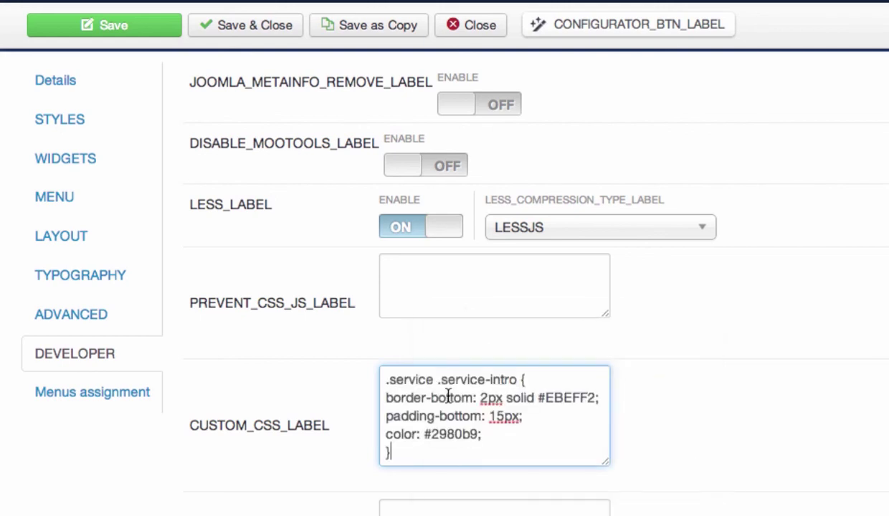
pyautogui.click(147, 40)
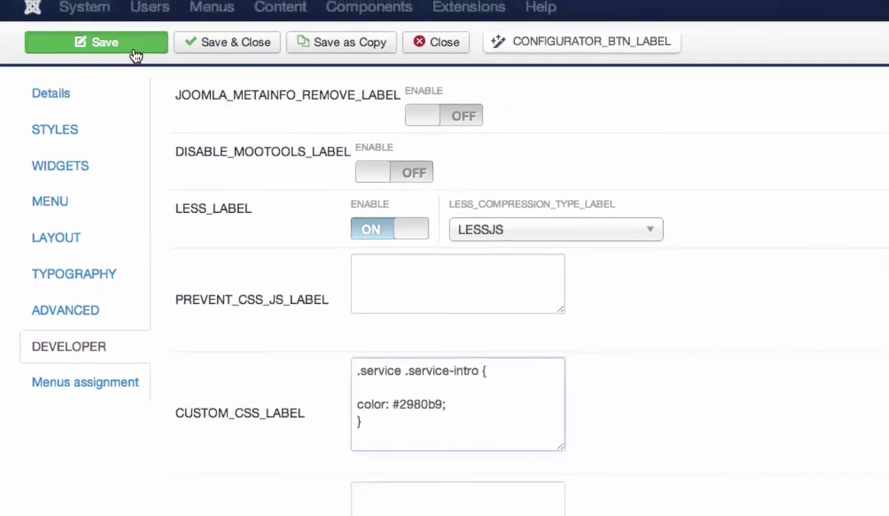
# Save the custom CSS, then reload the homepage to confirm the blue Our Services heading and text.
pyautogui.click(85, 16)
pyautogui.click(53, 37)
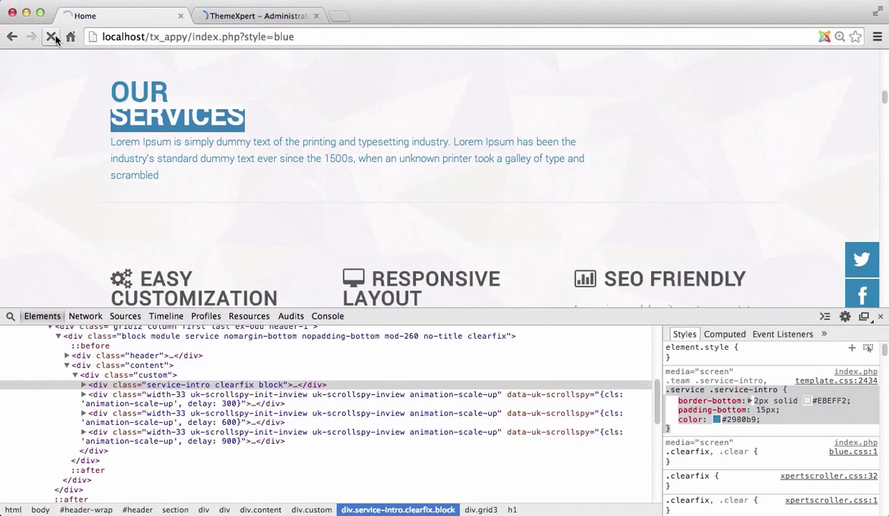
pyautogui.click(881, 317)
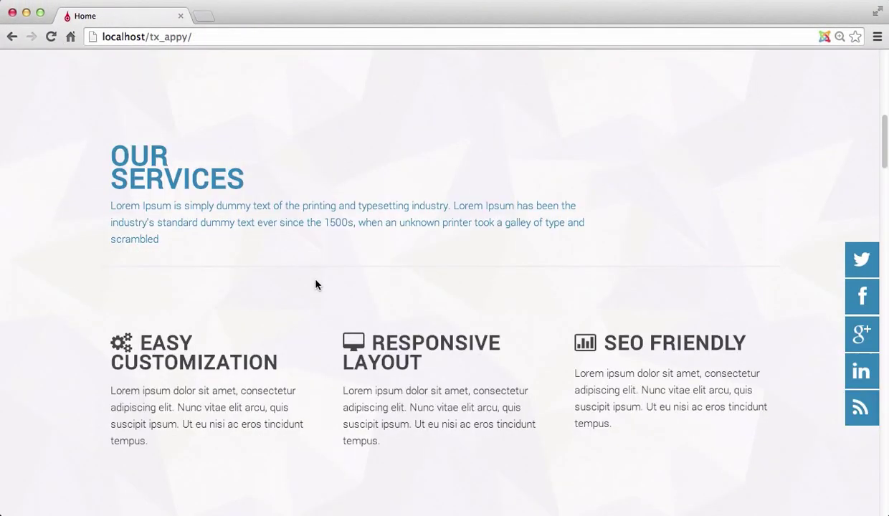